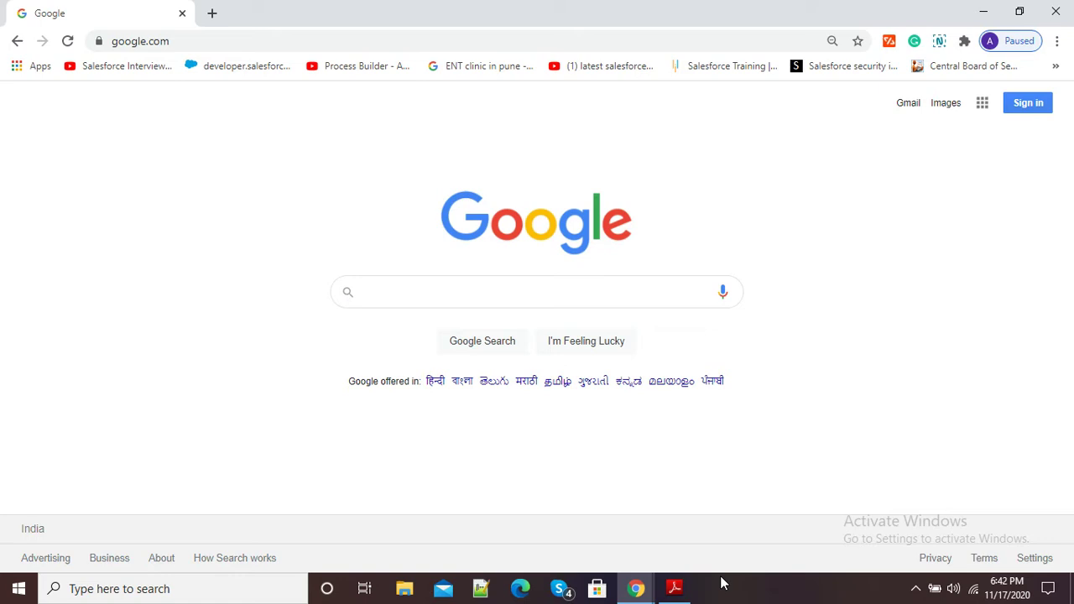
- View the original E-content for all teachers7.pdf in Adobe Reader, and return to the Google page in Chrome
click(673, 588)
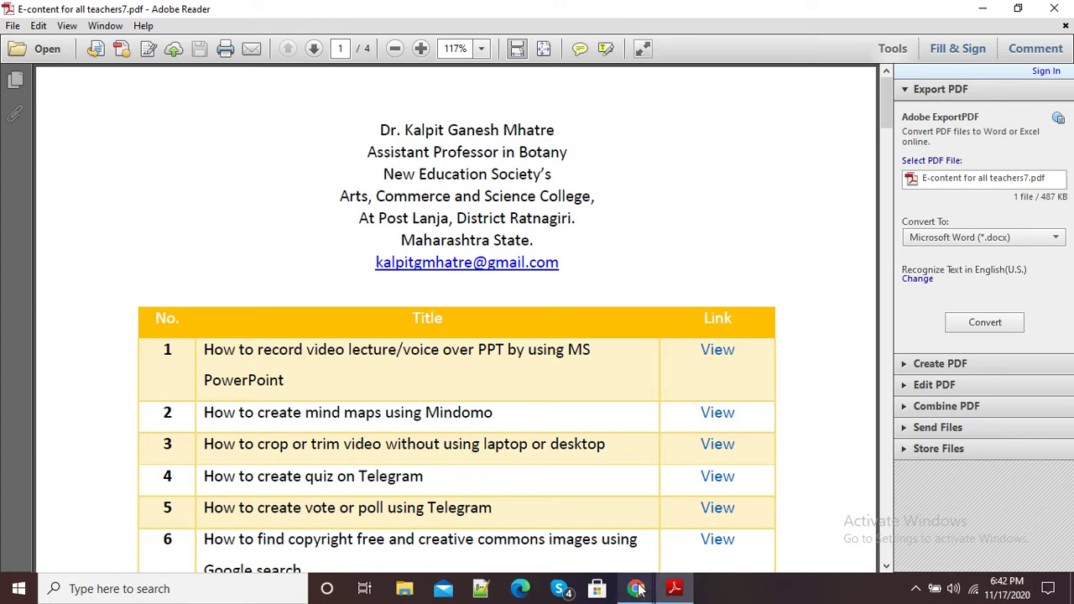
mouse_move(638, 590)
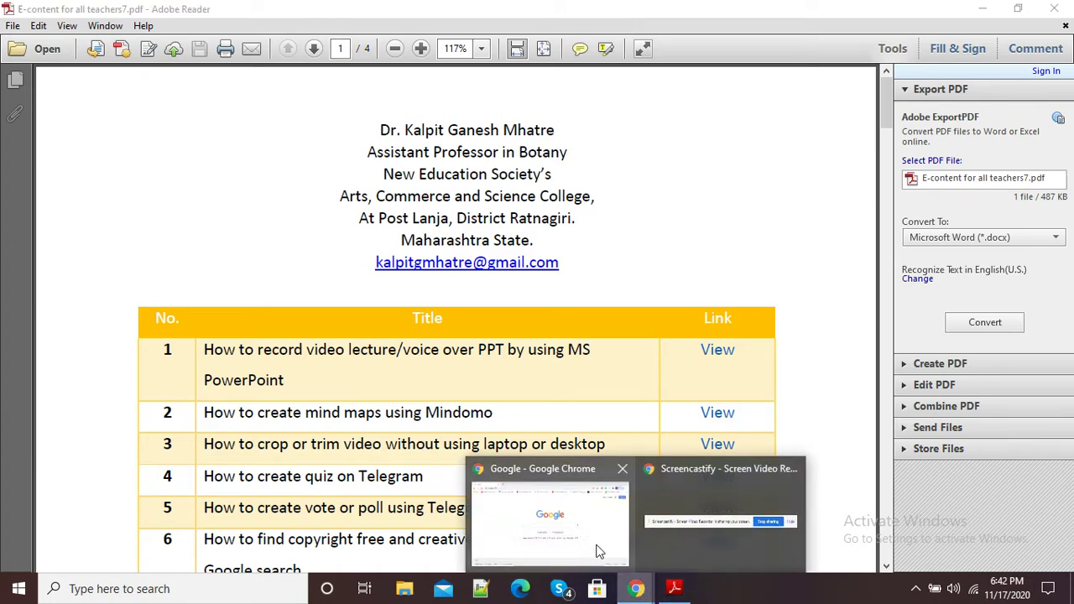
click(600, 546)
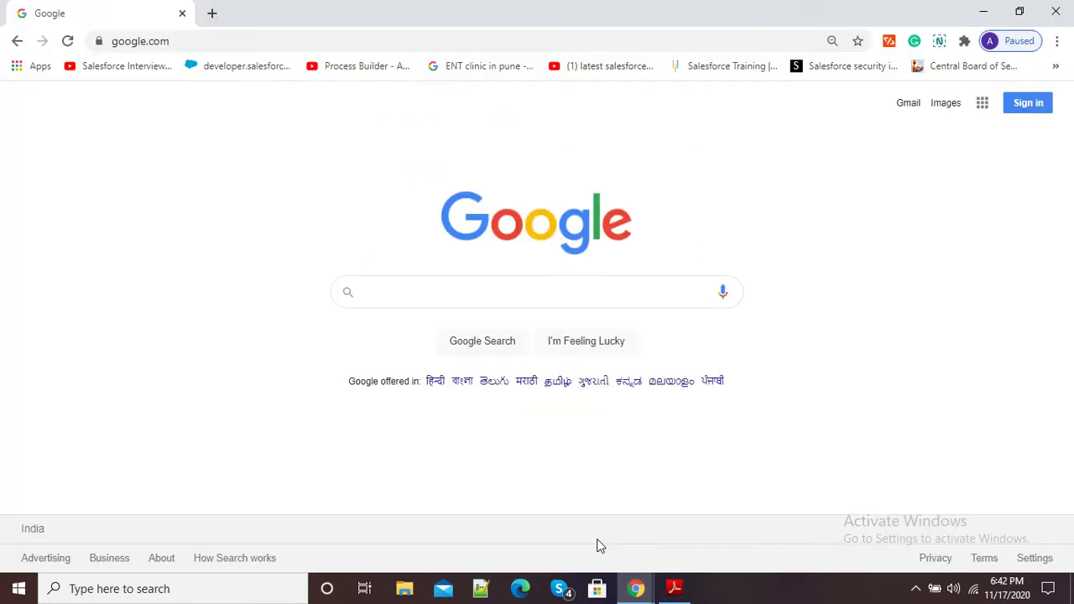
- Search Google for "insert image in pdf" and open Smallpdf's article on inserting an image into a PDF
click(528, 298)
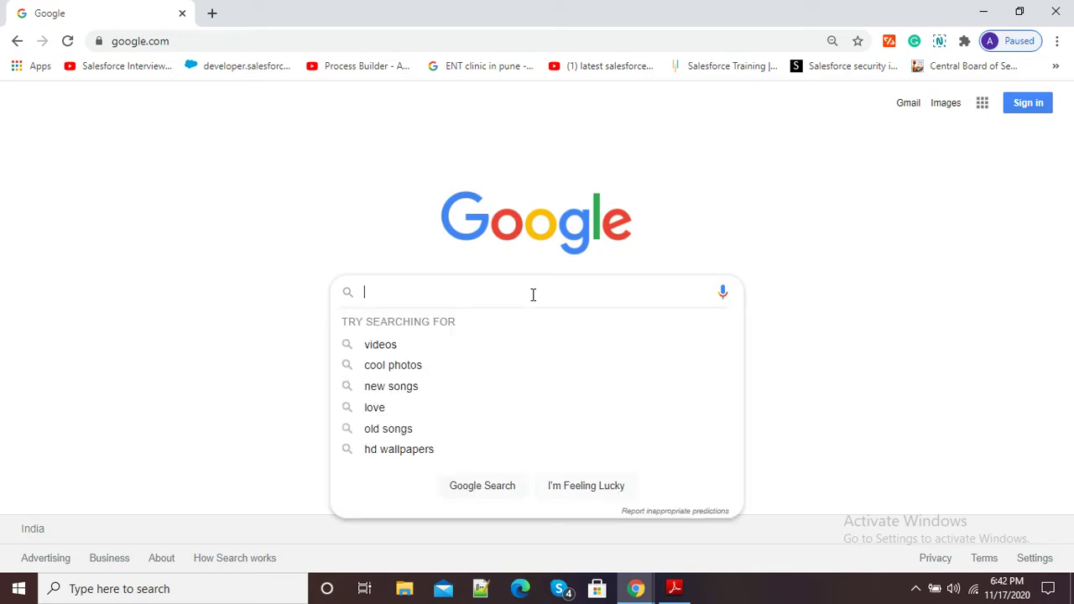
text(inser)
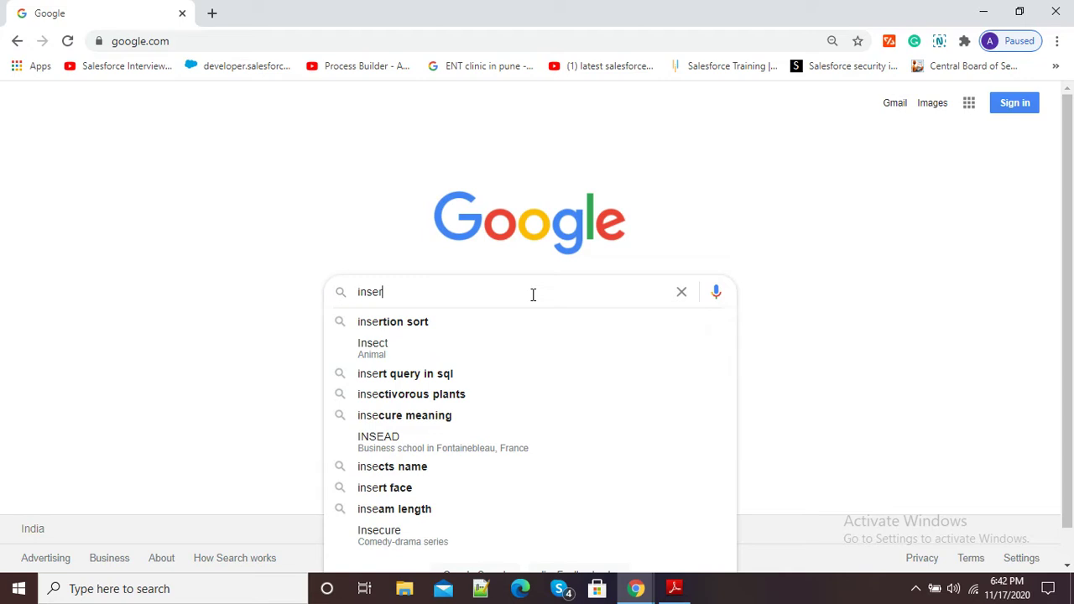
text(t image)
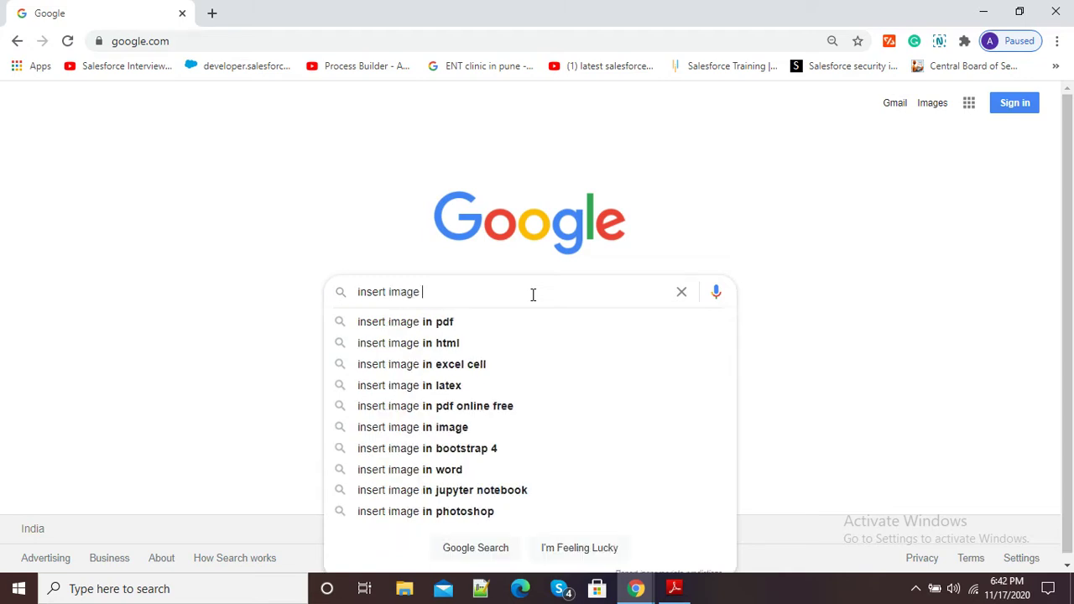
click(463, 321)
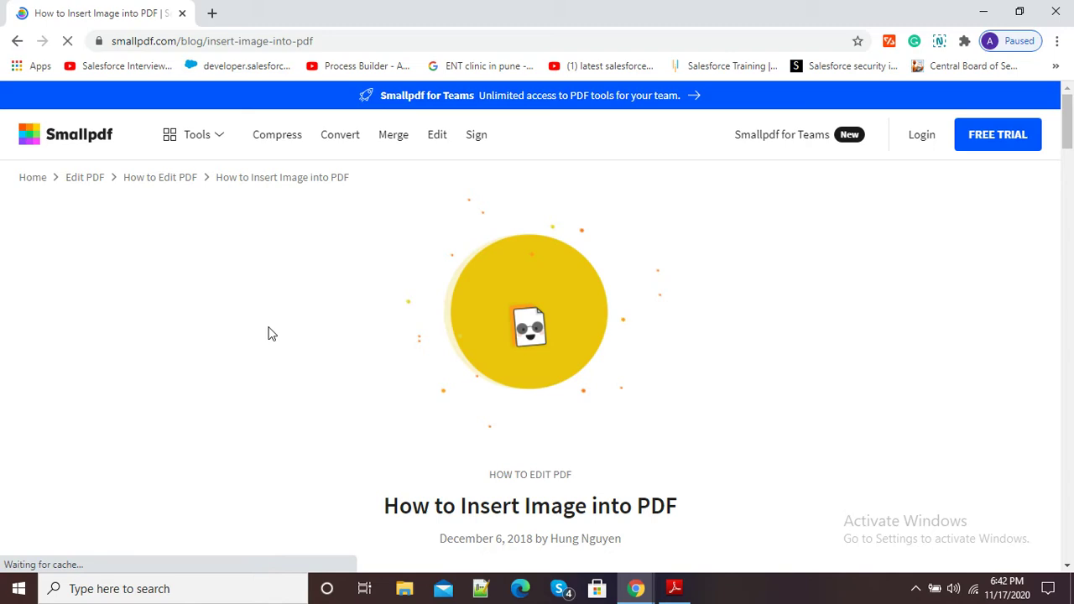
- Go from the Smallpdf article to its online PDF edit tool
scroll(268, 334, down, 10)
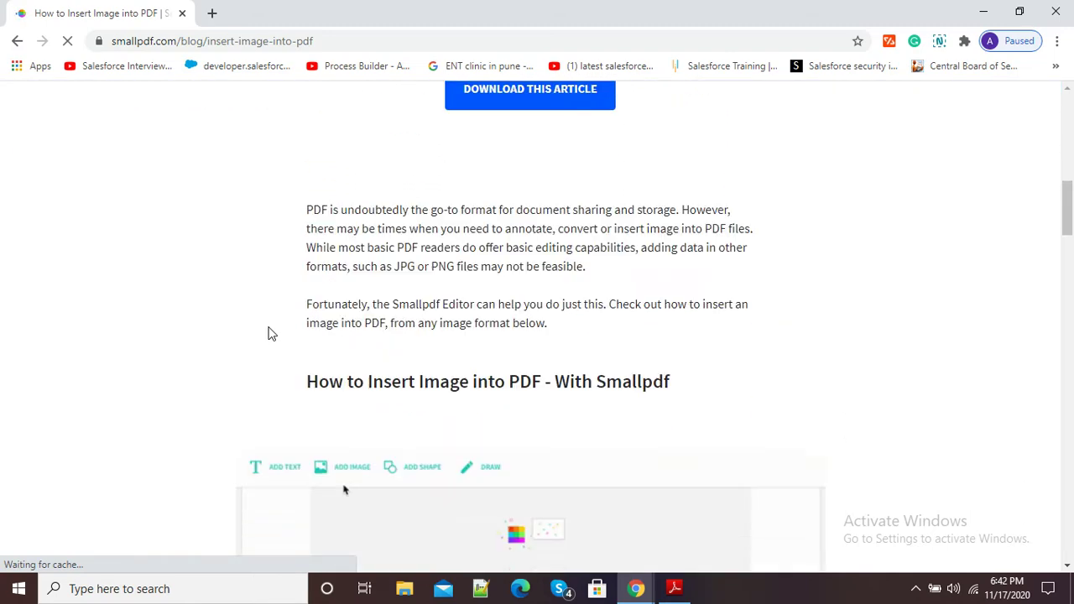
scroll(268, 334, down, 8)
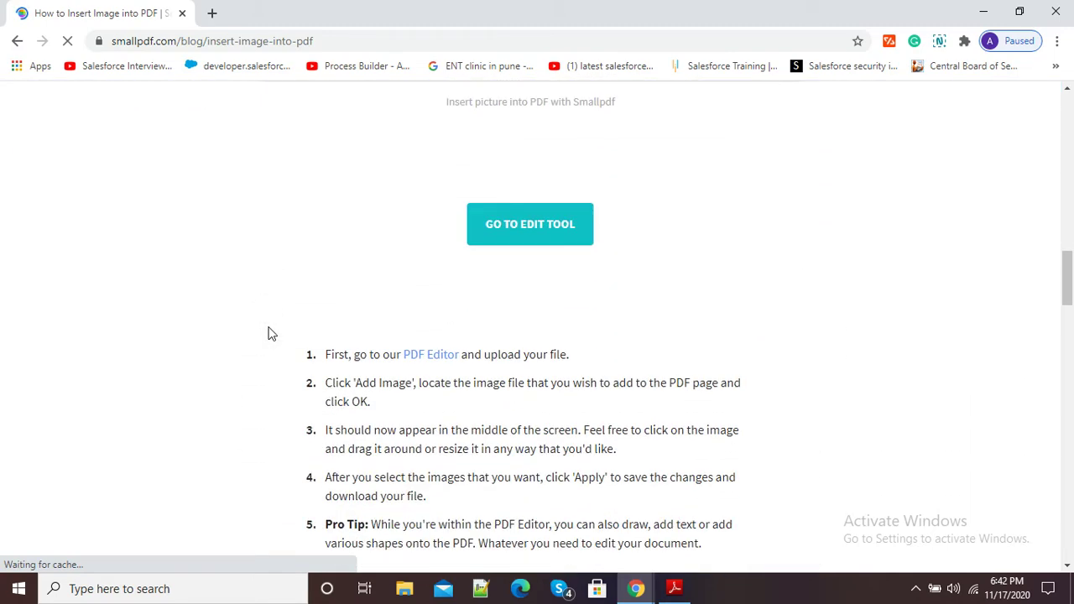
scroll(269, 334, down, 1)
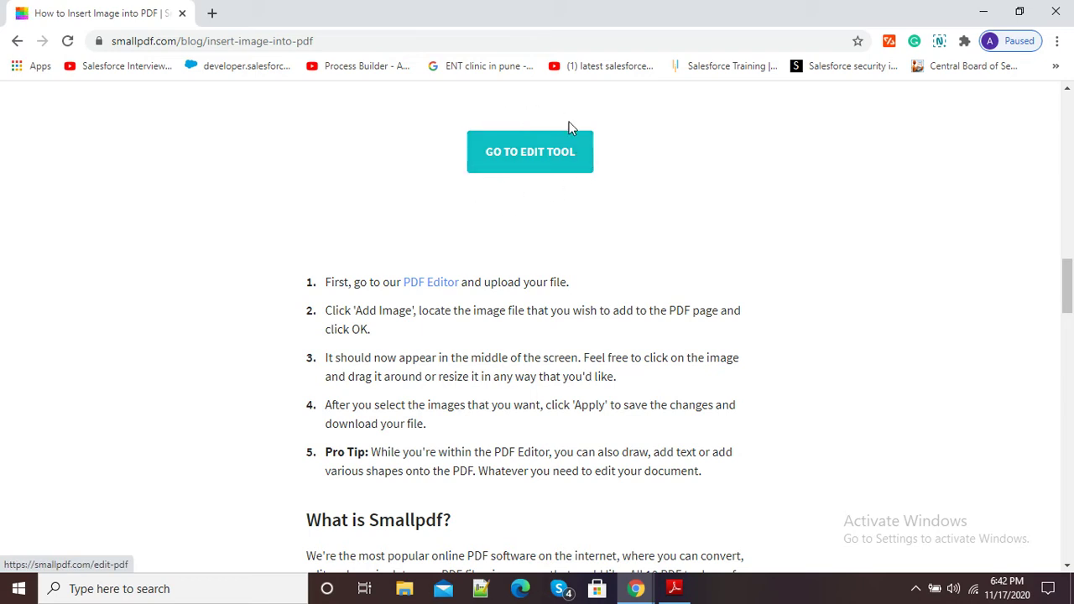
click(528, 151)
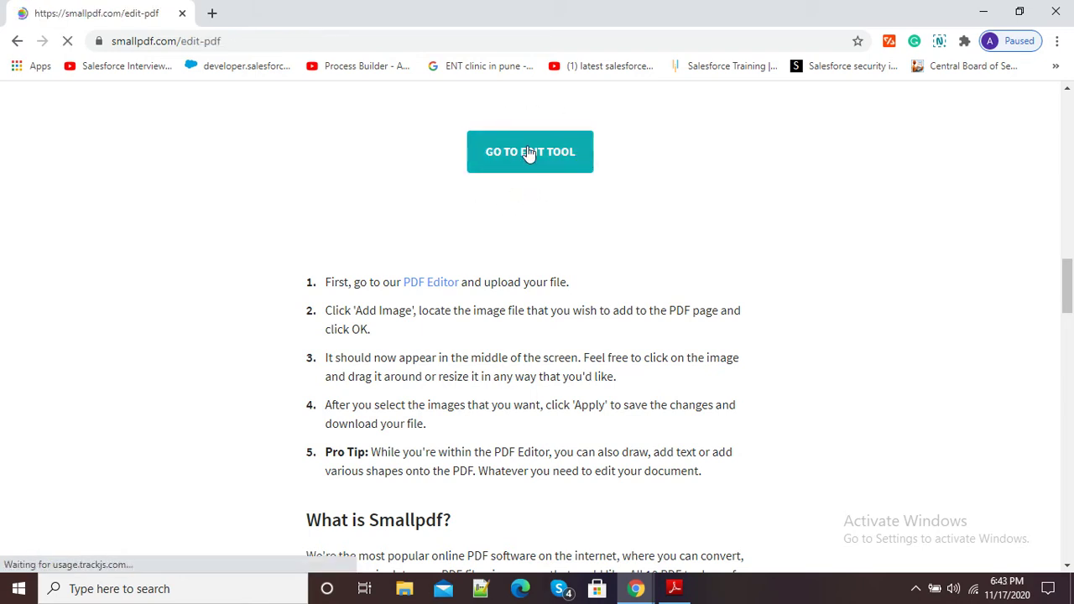
- Upload the PDF "E-content for all teachers7" from Local Disk (F:) into the PDF editor
scroll(566, 316, down, 2)
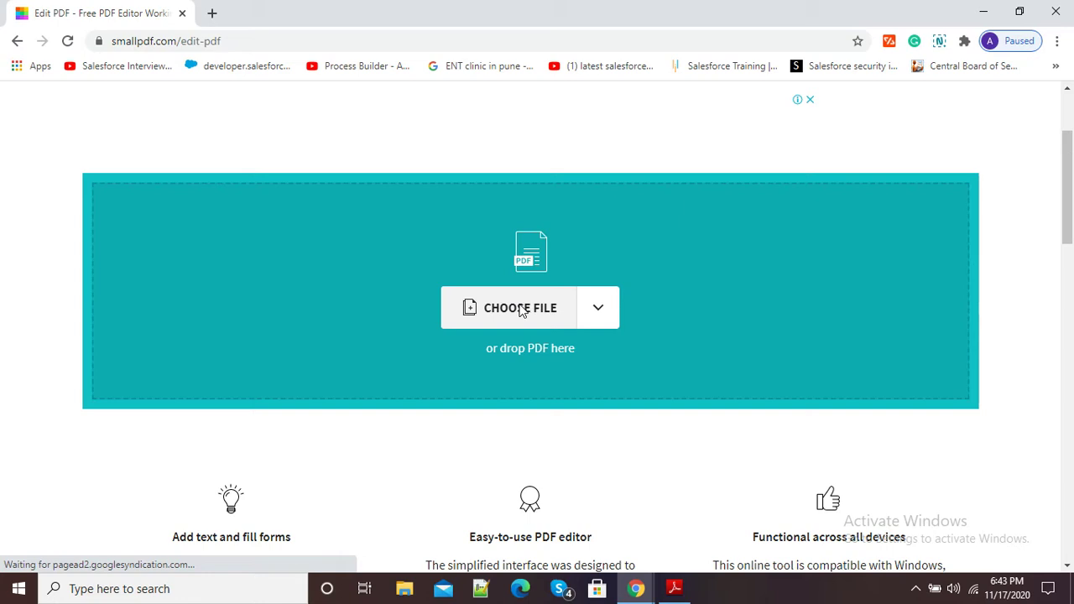
click(520, 310)
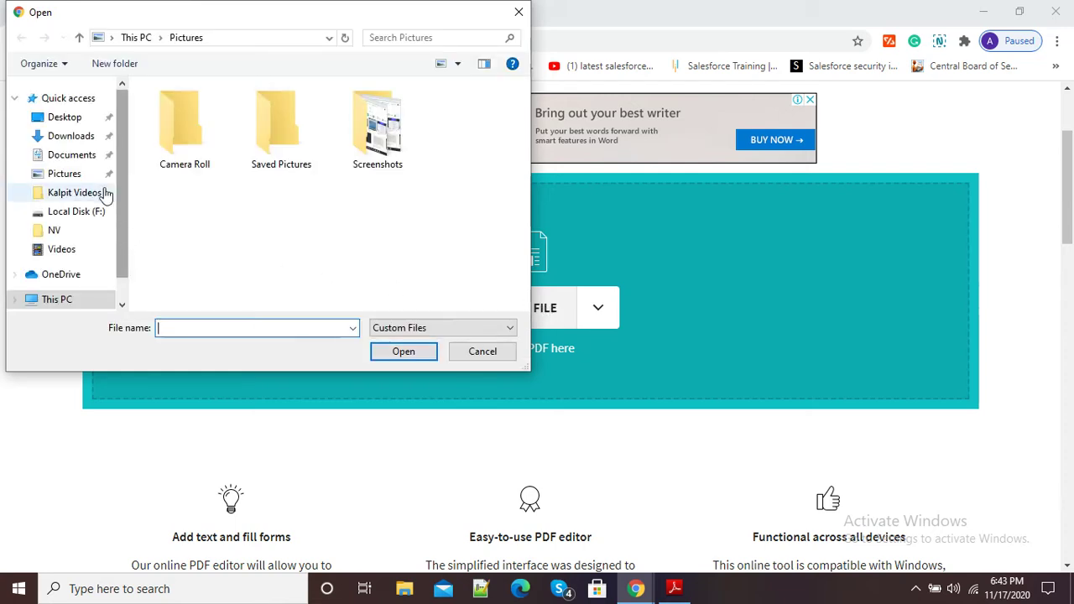
click(122, 282)
click(99, 256)
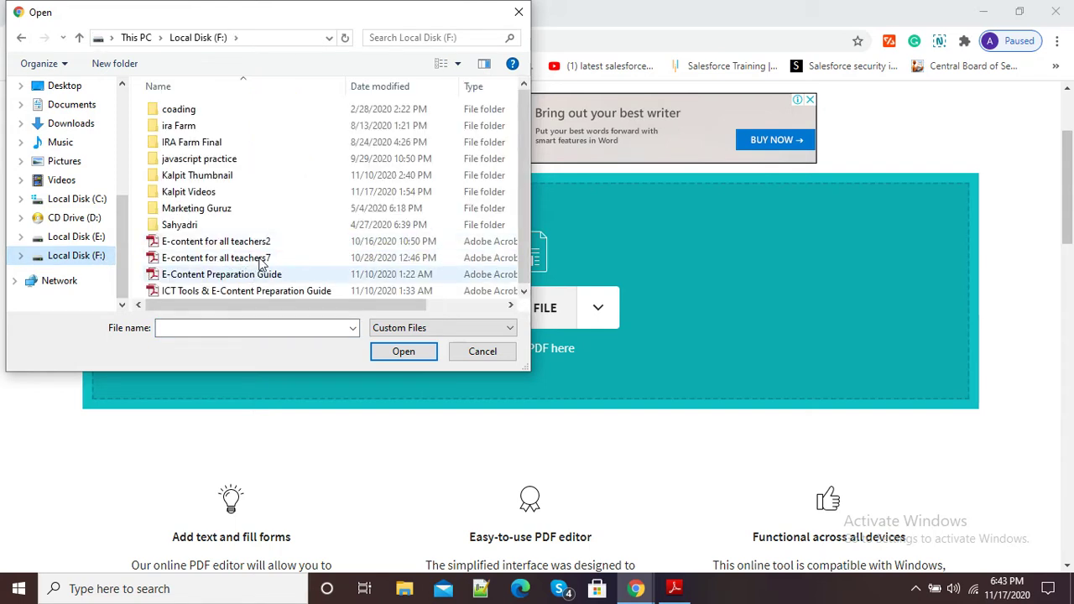
click(262, 260)
click(403, 352)
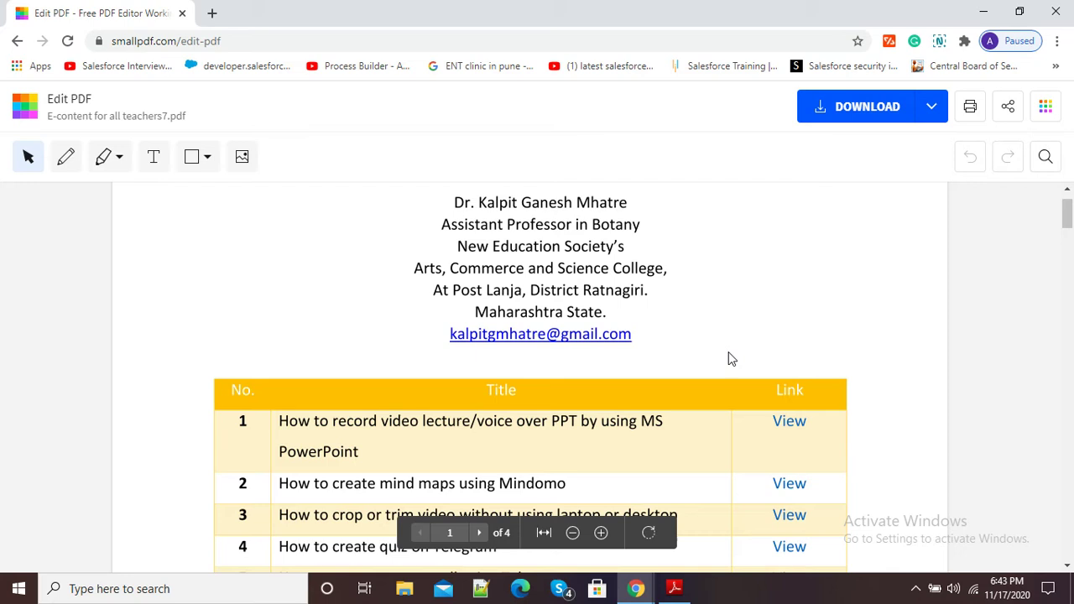
- Insert the image "4x6=10 (1)" from the Pictures folder onto the first page of the PDF
scroll(831, 361, up, 1)
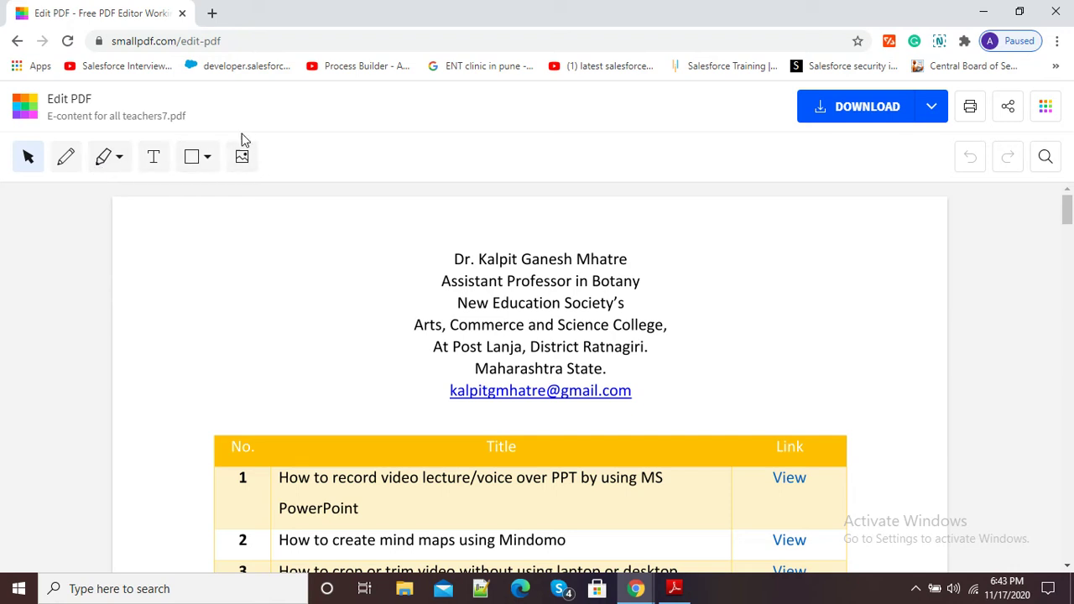
click(242, 160)
click(243, 162)
click(242, 162)
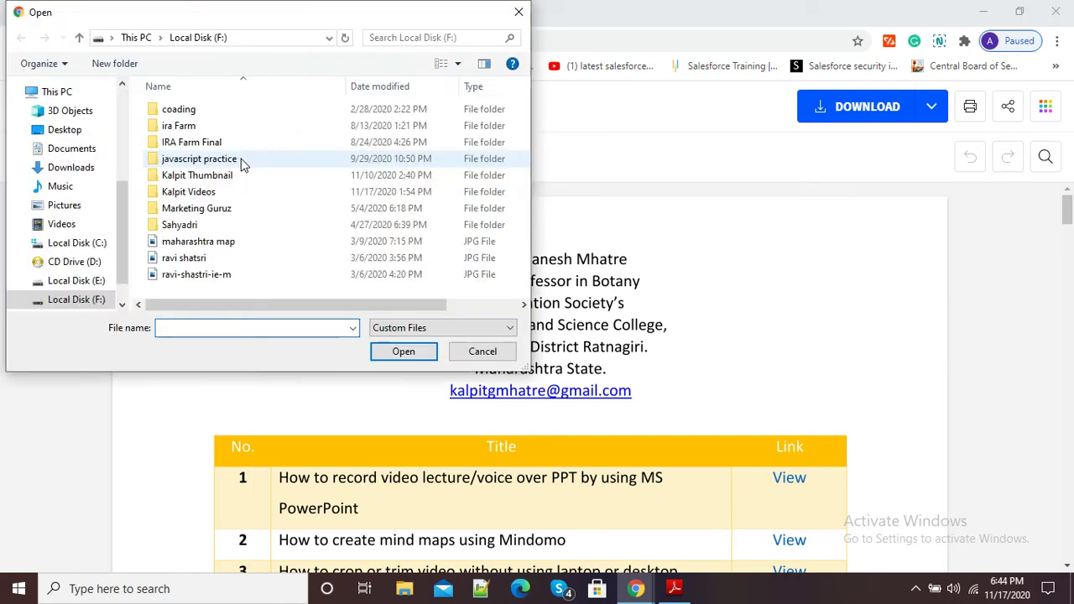
click(74, 211)
click(183, 222)
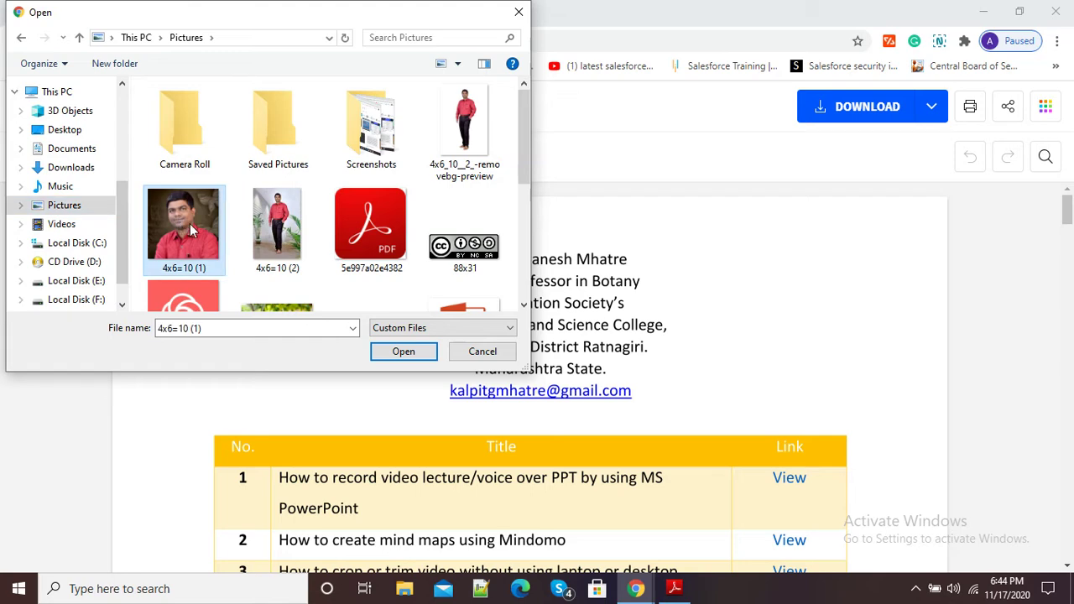
click(399, 353)
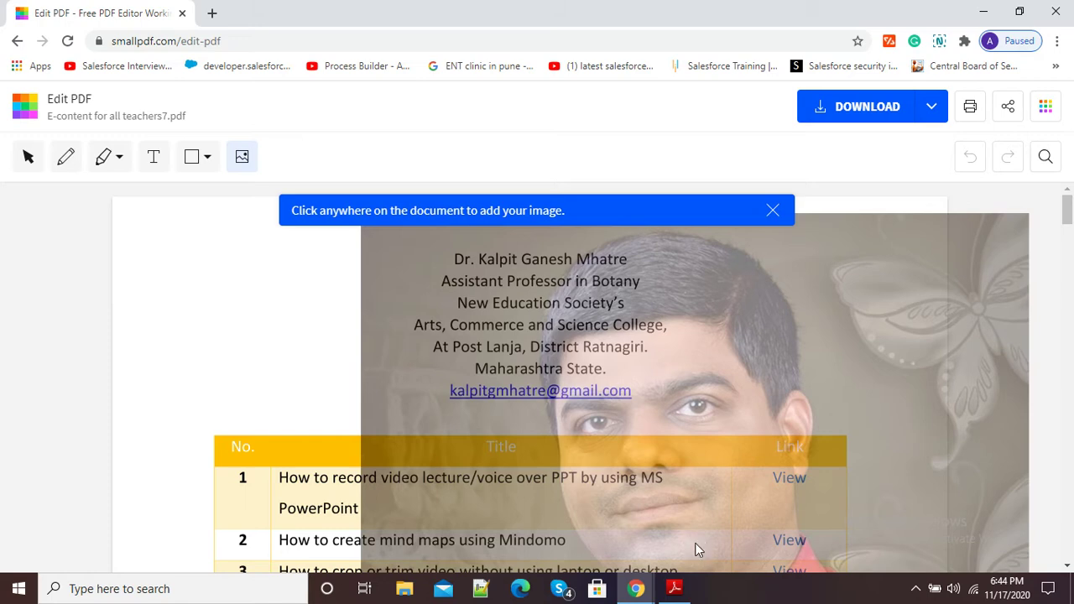
click(695, 544)
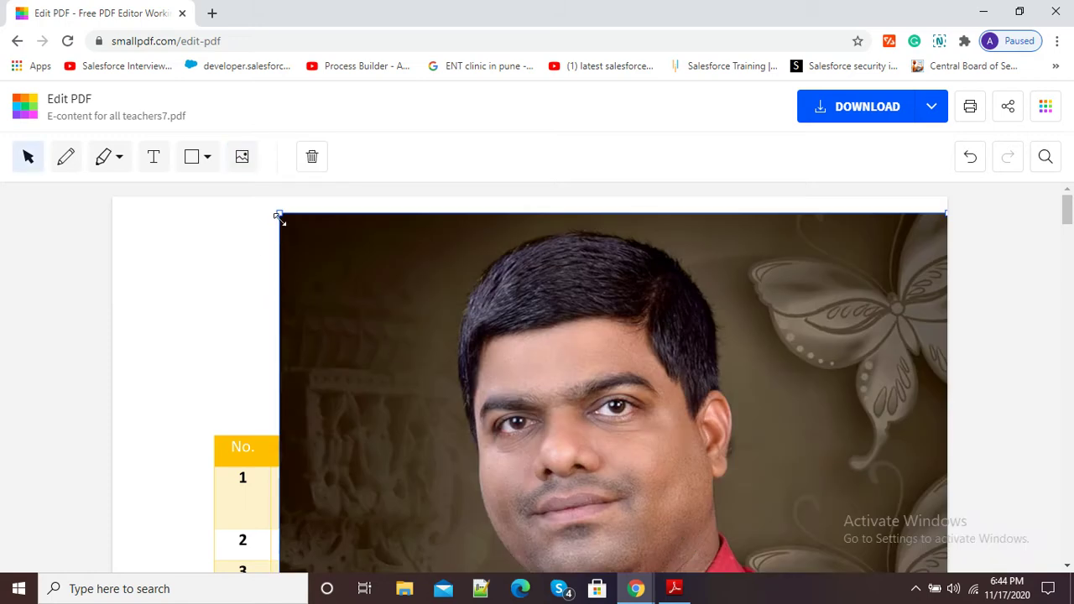
- Shrink the portrait photo and position it to the right of the author details above the table
drag(280, 213, 584, 411)
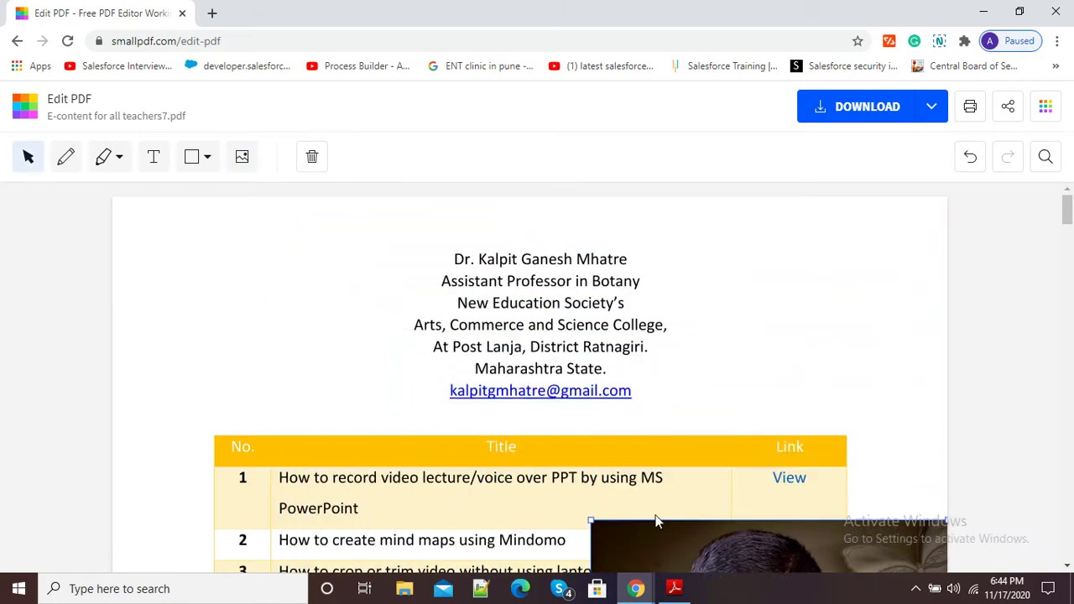
drag(657, 515, 532, 261)
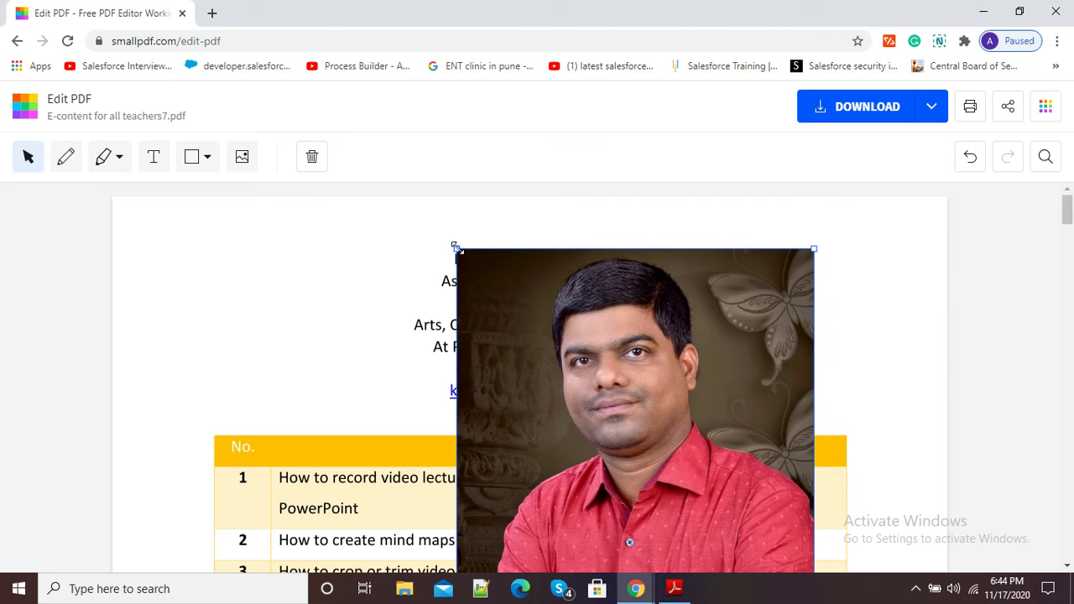
drag(456, 248, 642, 307)
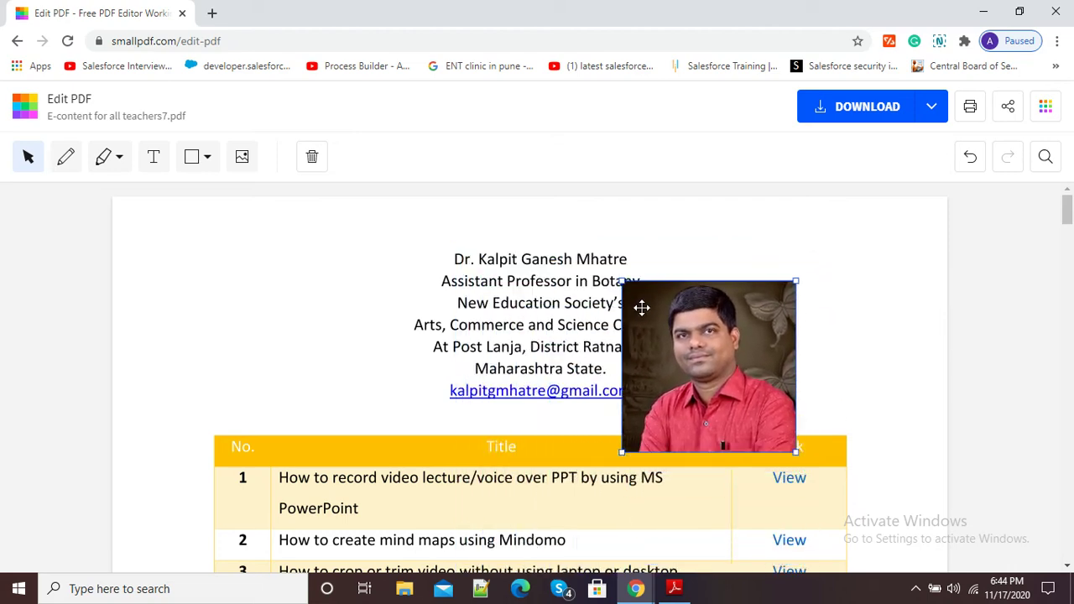
drag(646, 367, 721, 306)
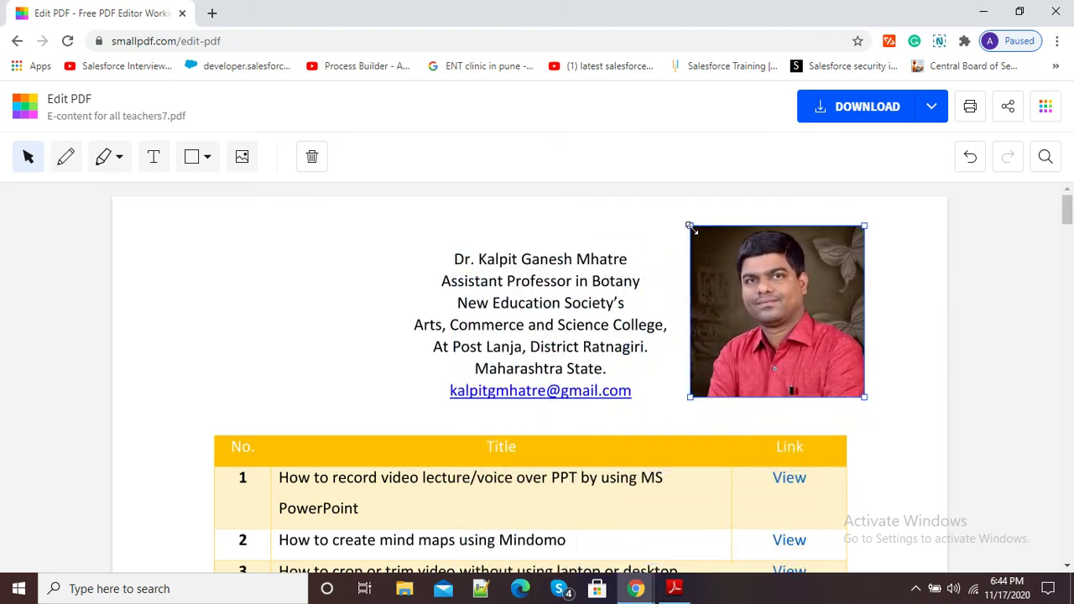
drag(690, 227, 704, 243)
drag(762, 311, 748, 316)
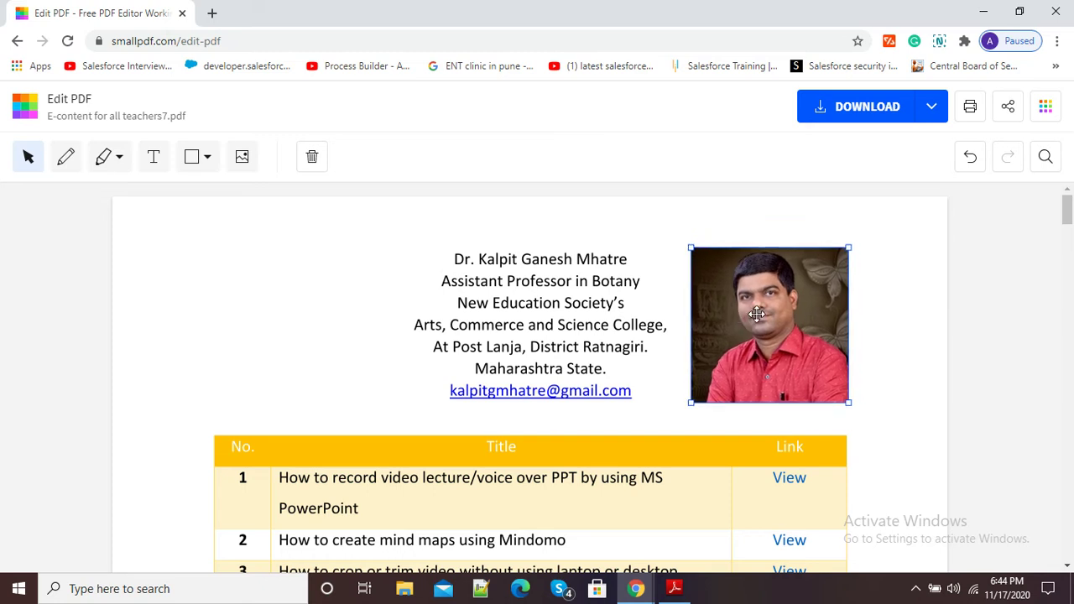
click(891, 358)
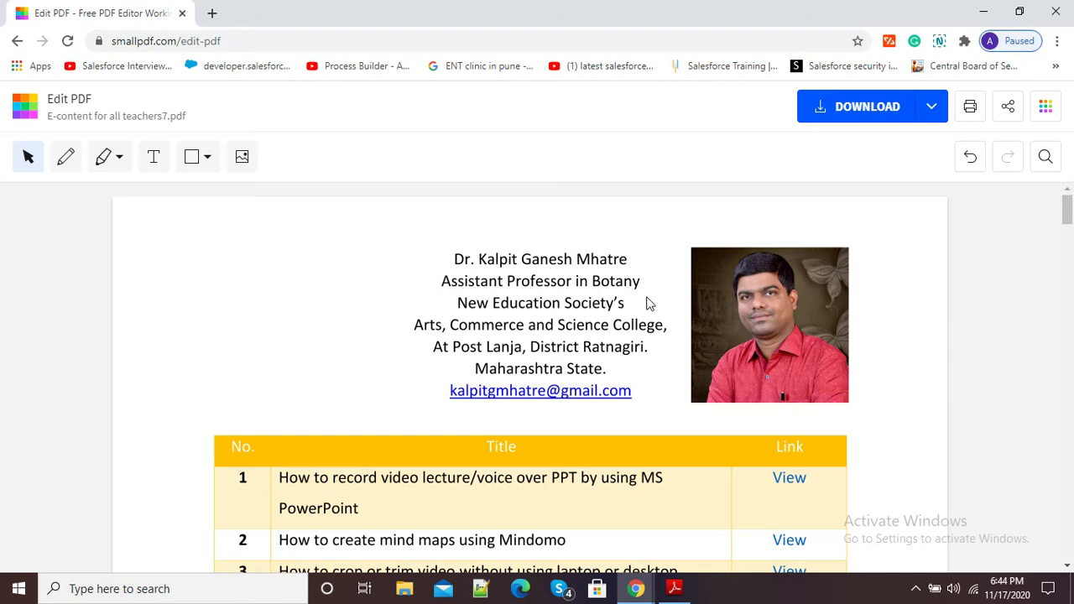
- Insert the Creative Commons image "88x31" to the left of the author details and enlarge it slightly
click(242, 158)
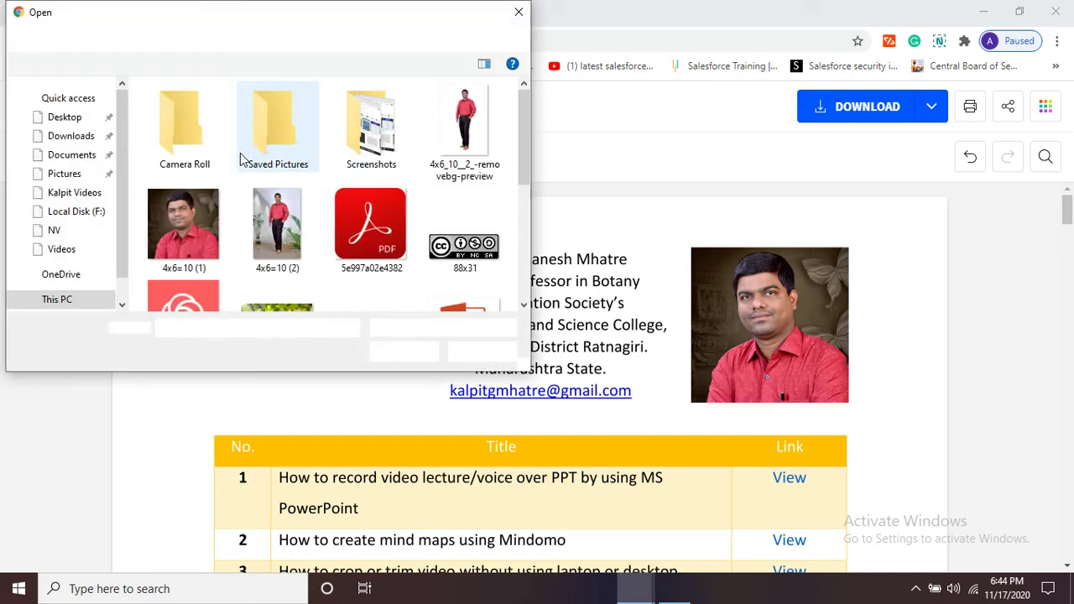
click(464, 250)
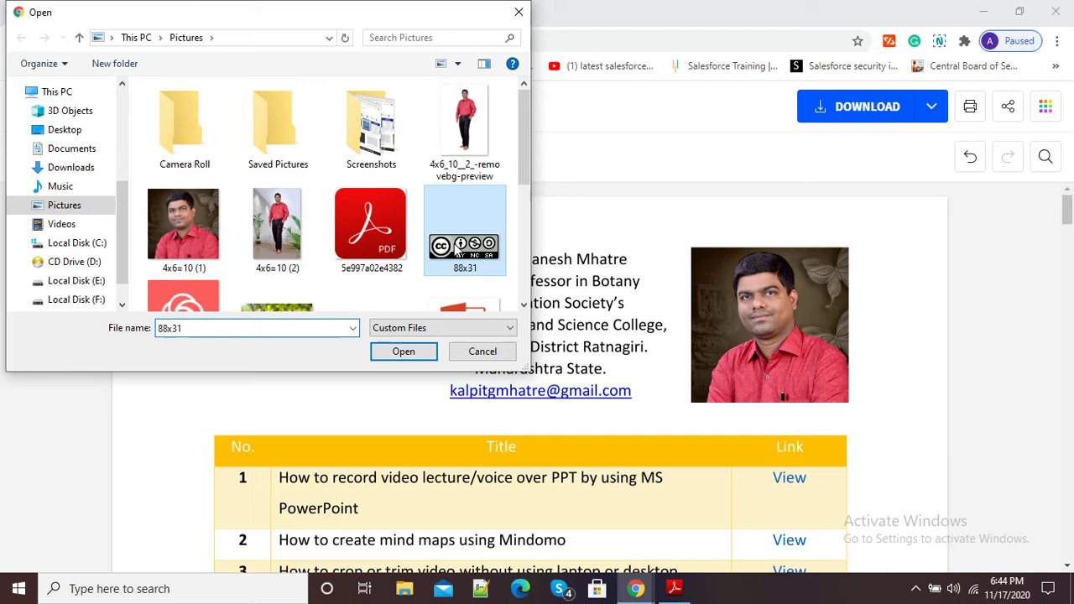
click(403, 350)
click(270, 304)
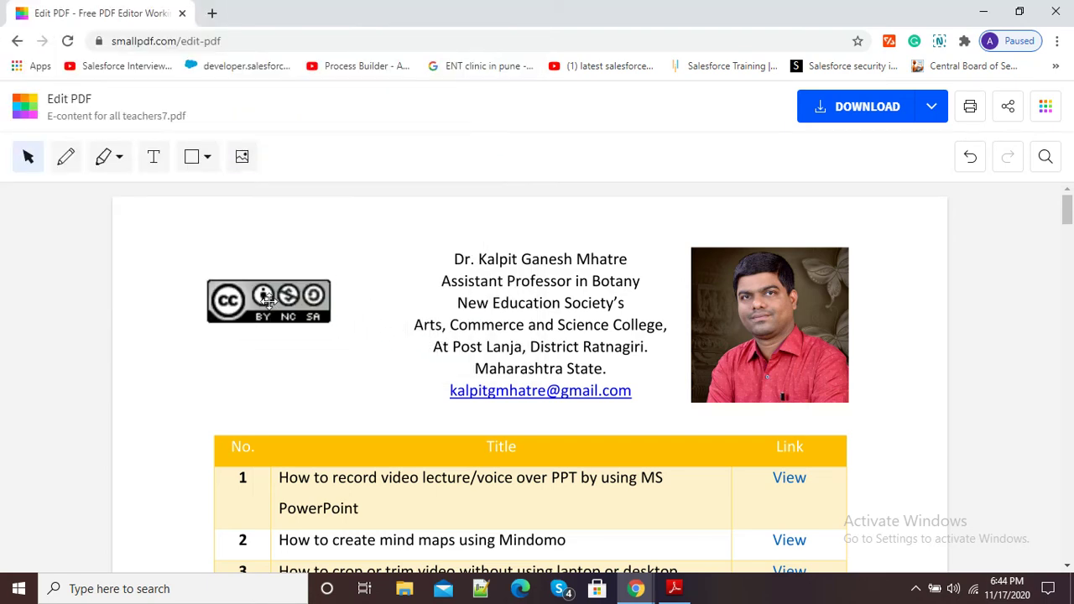
drag(332, 328, 361, 351)
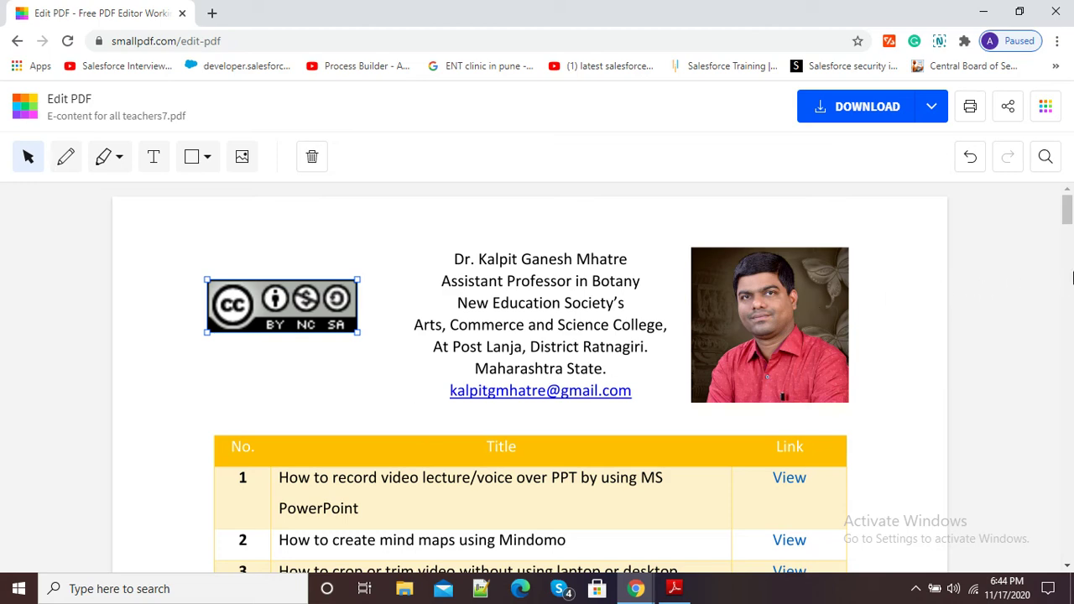
- Download the edited PDF and open the downloaded copy
scroll(731, 427, down, 15)
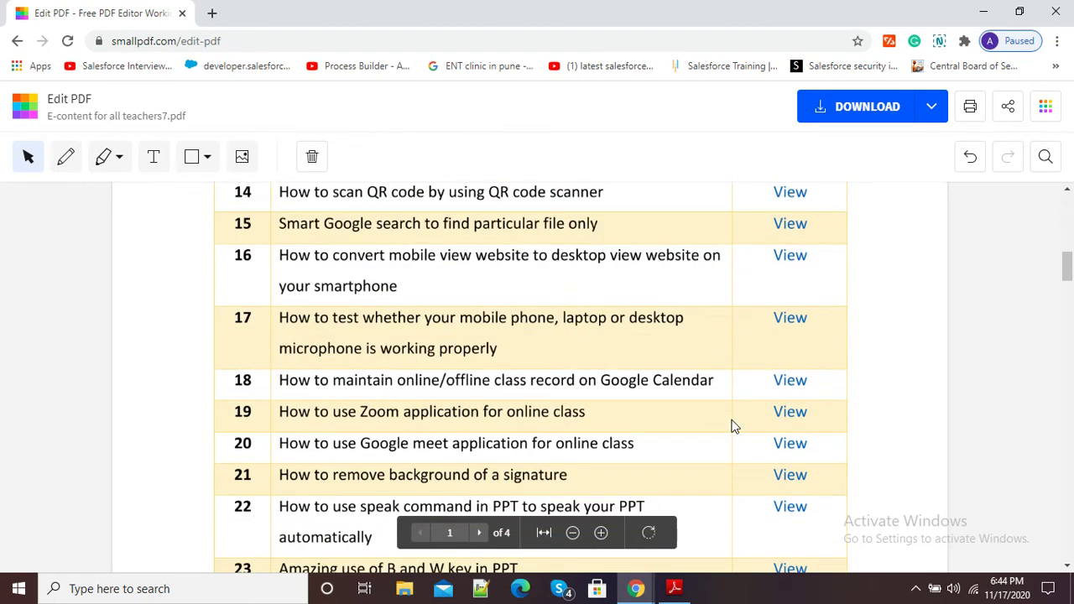
scroll(732, 426, up, 8)
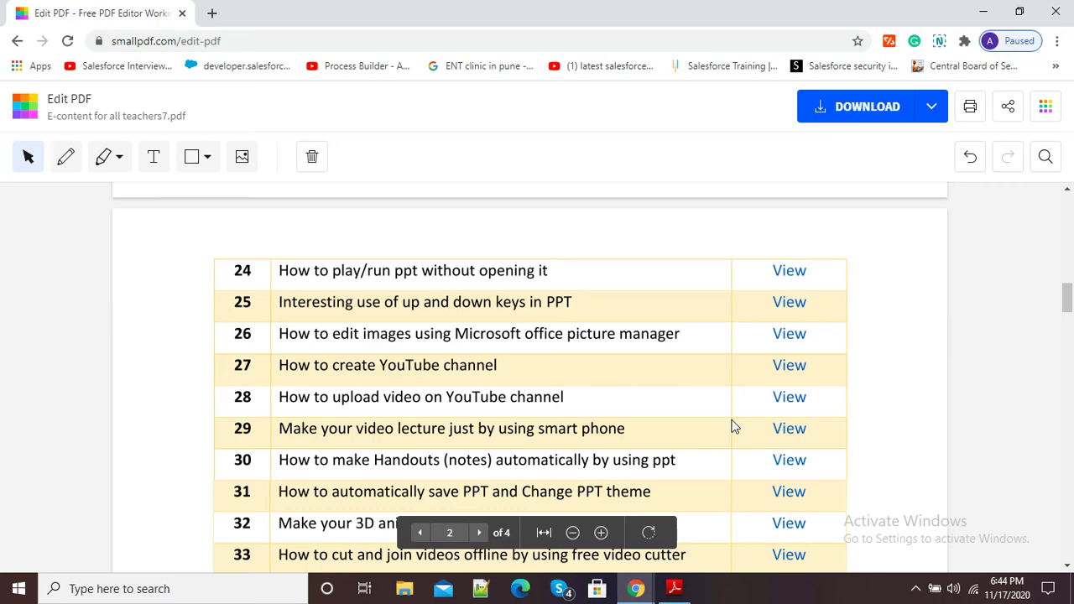
scroll(731, 426, up, 8)
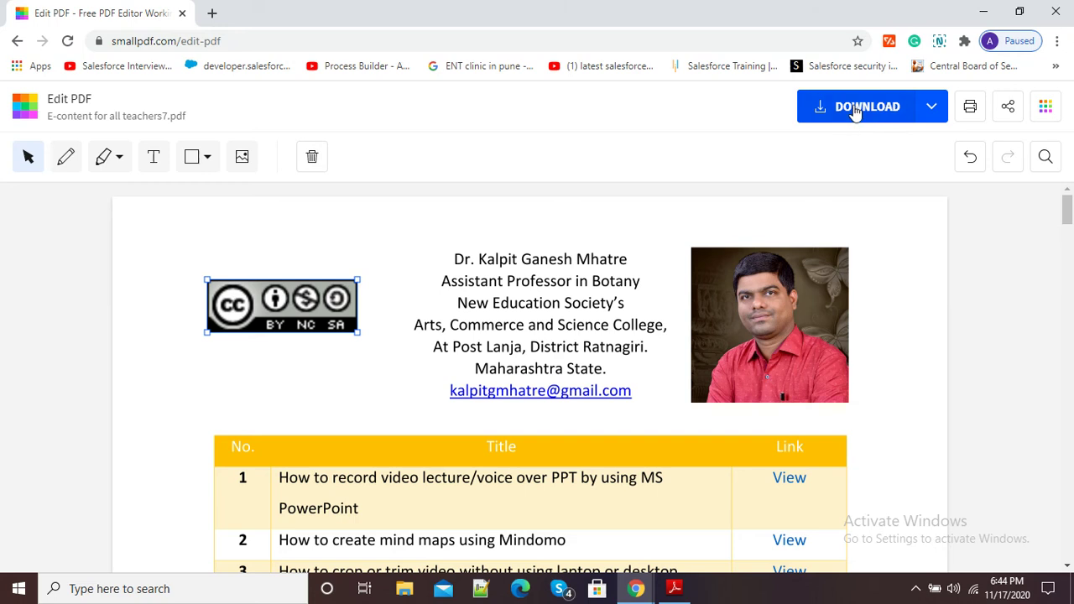
click(855, 113)
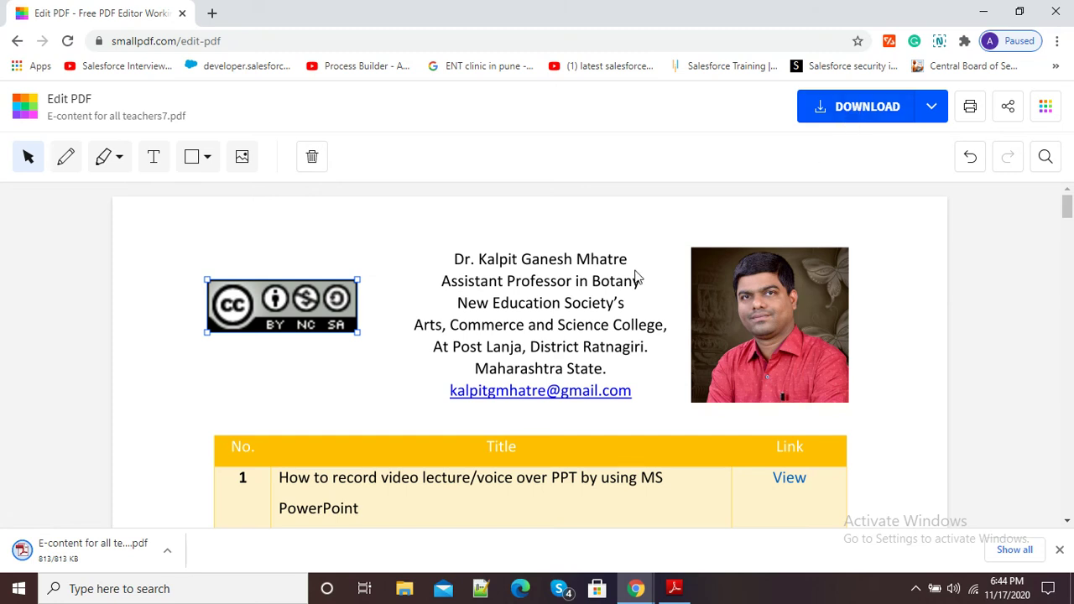
click(99, 556)
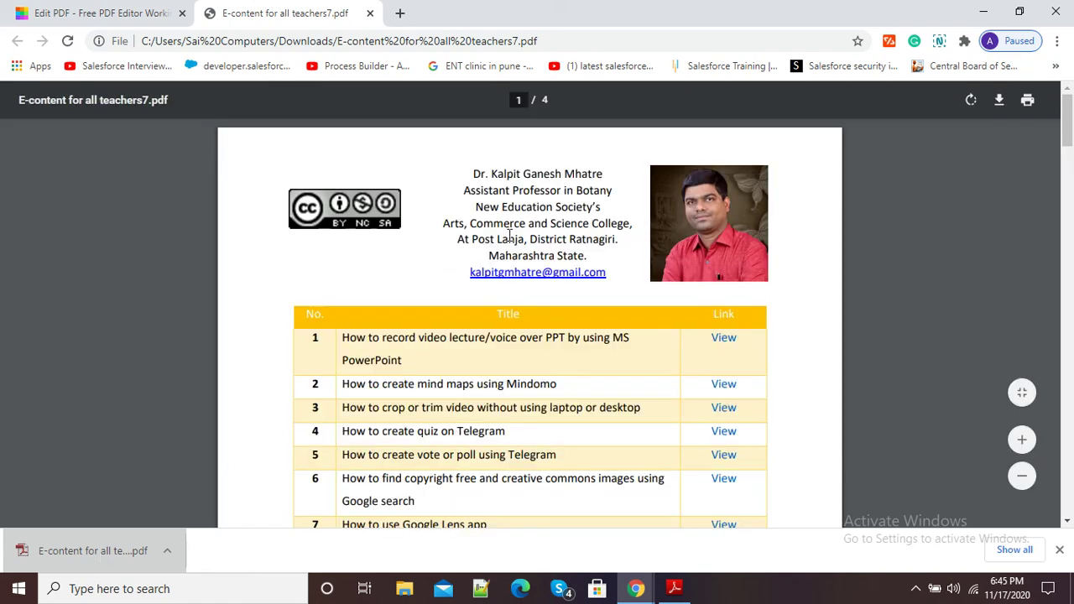
- Compare the original PDF in Adobe Reader with the downloaded edited copy in Chrome
click(678, 590)
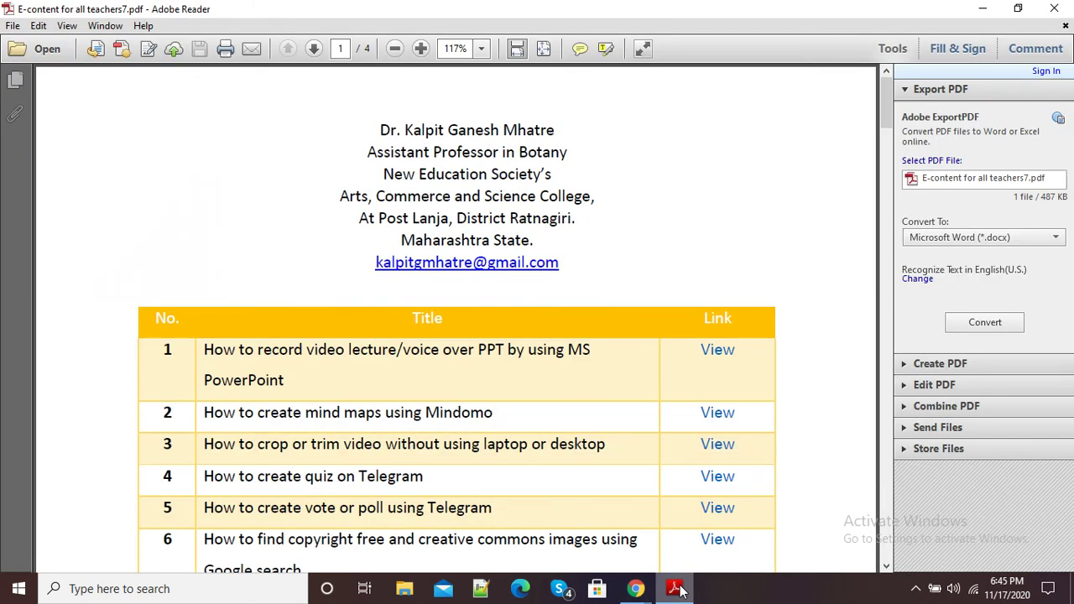
click(678, 590)
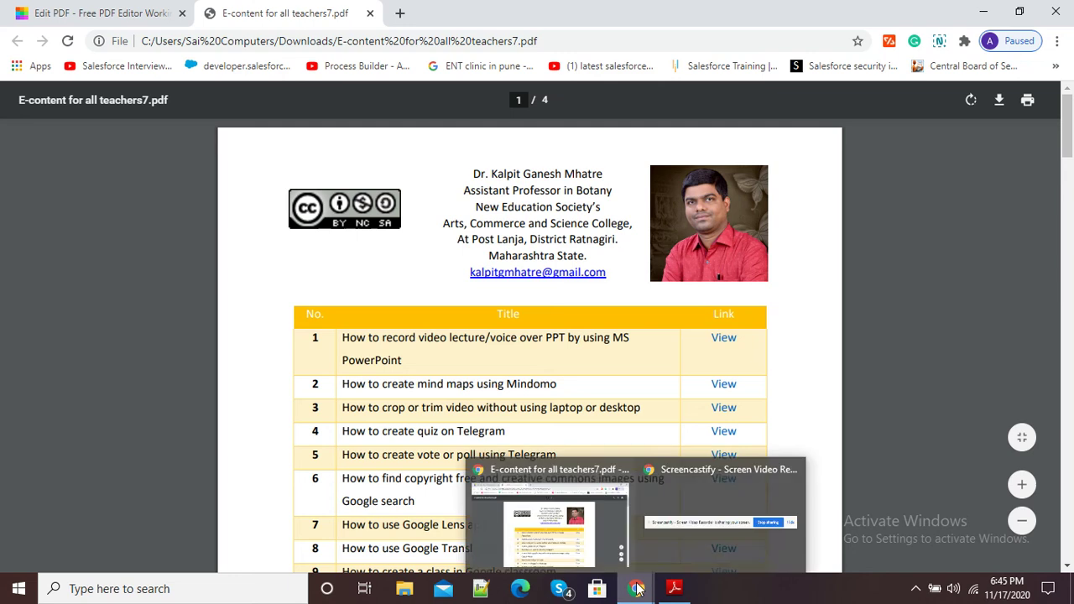
click(554, 498)
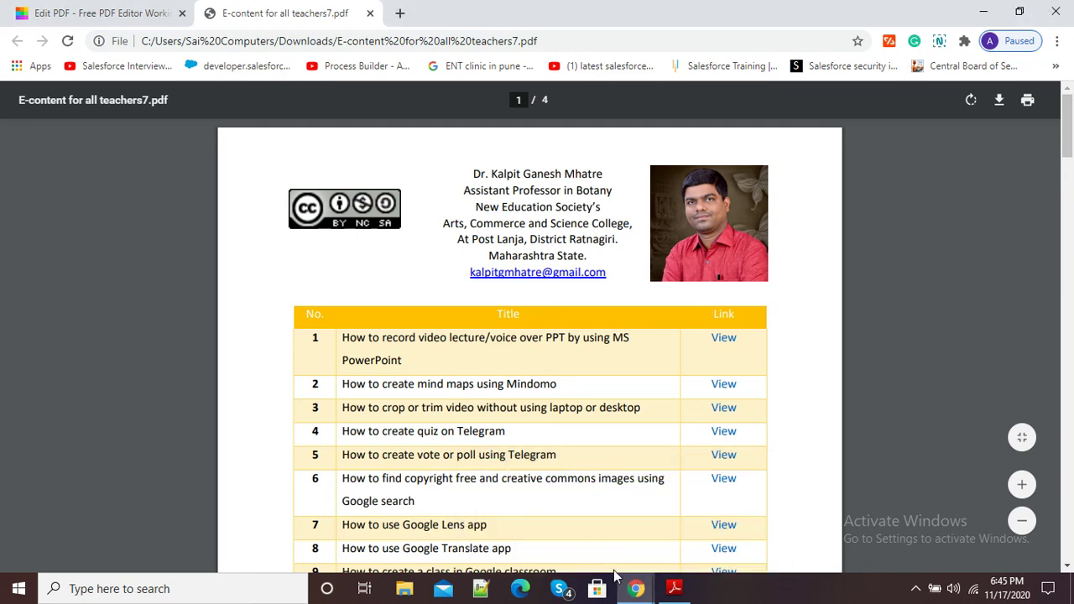